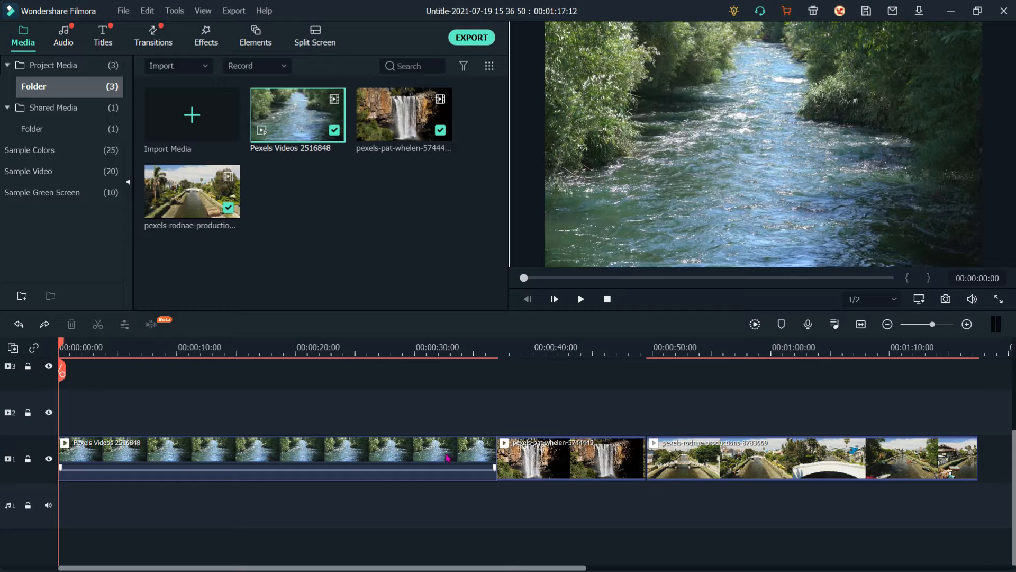
# Step: Play the sequence from the start and across the cut between the river and waterfall clips
pyautogui.press('space')
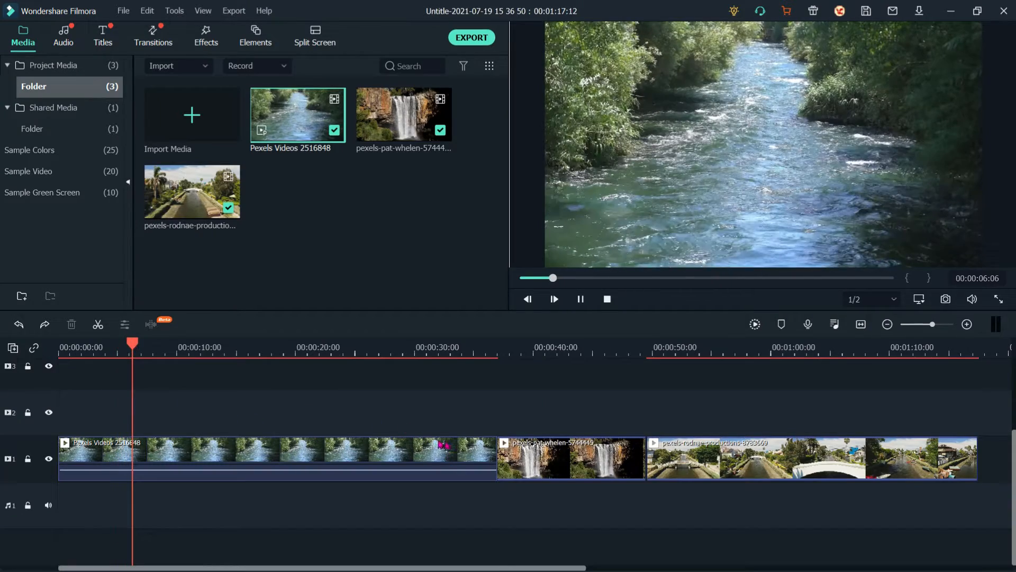
pyautogui.click(459, 447)
pyautogui.press('space')
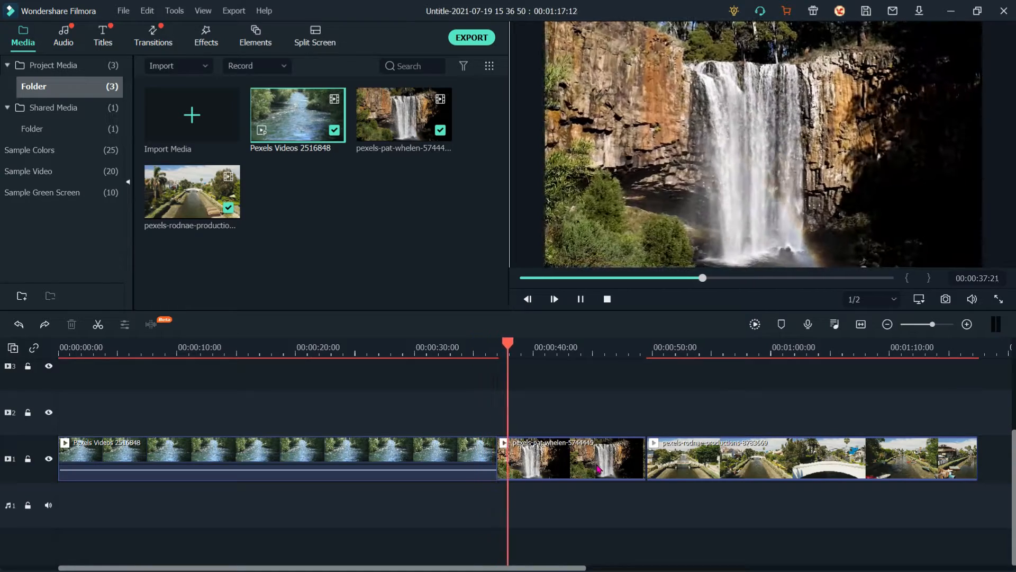
pyautogui.press('space')
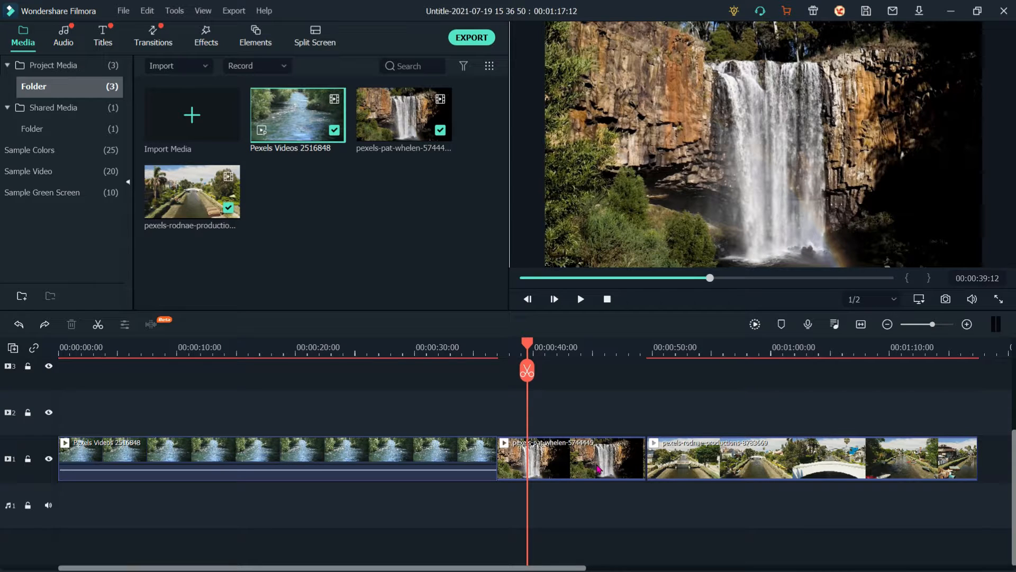
# Step: Search the transitions library for "fade"
pyautogui.click(158, 37)
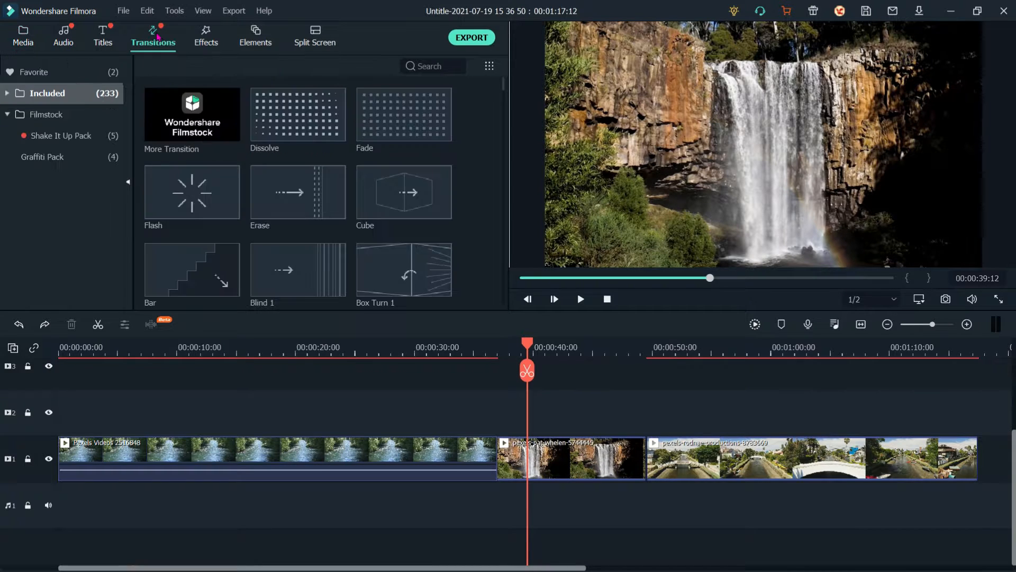
pyautogui.click(444, 66)
pyautogui.write('fade')
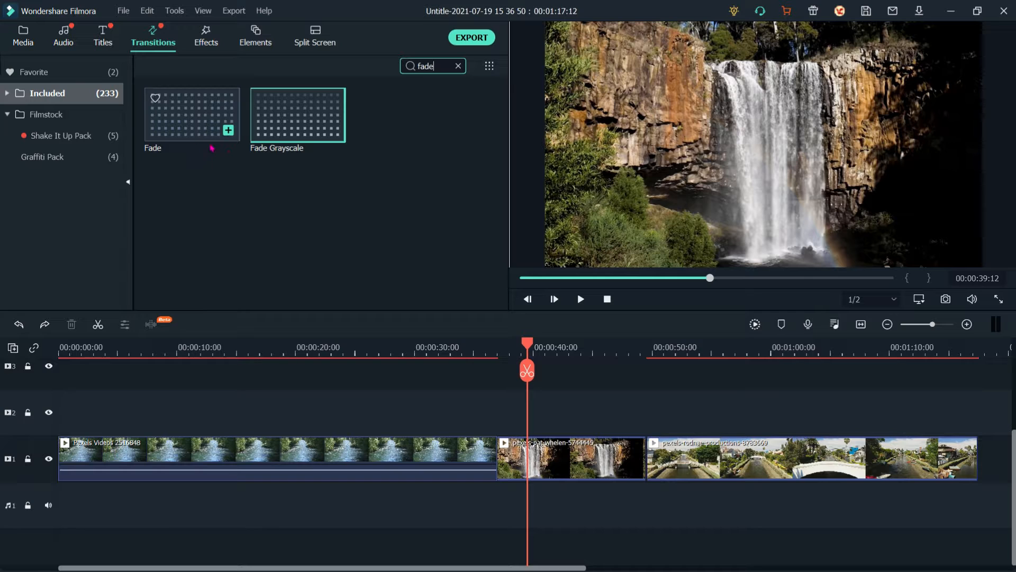
# Step: Add the Fade transition to the end of the river clip, before the cut to the waterfall clip
pyautogui.moveTo(533, 348); pyautogui.dragTo(459, 354)
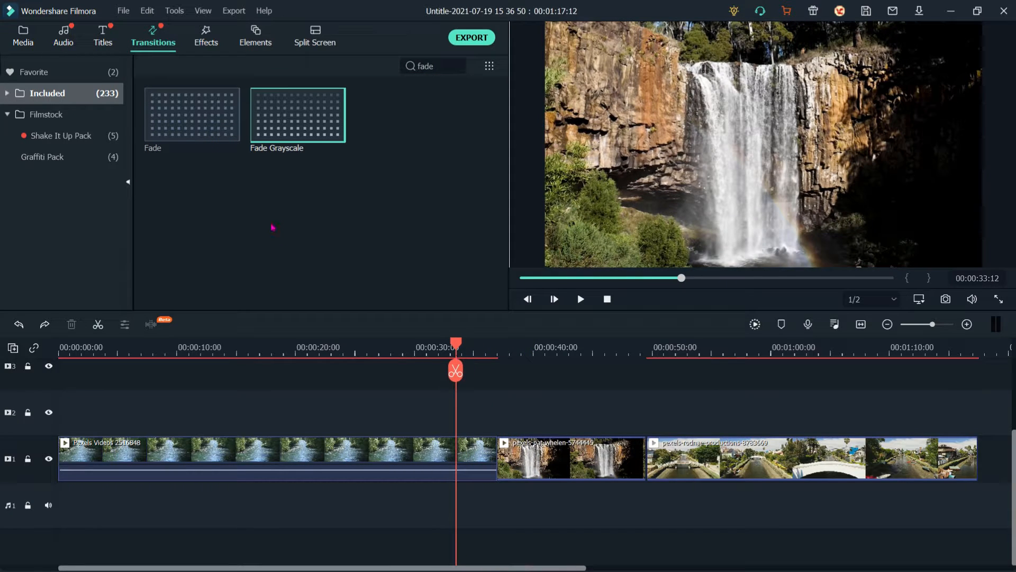
pyautogui.click(189, 119)
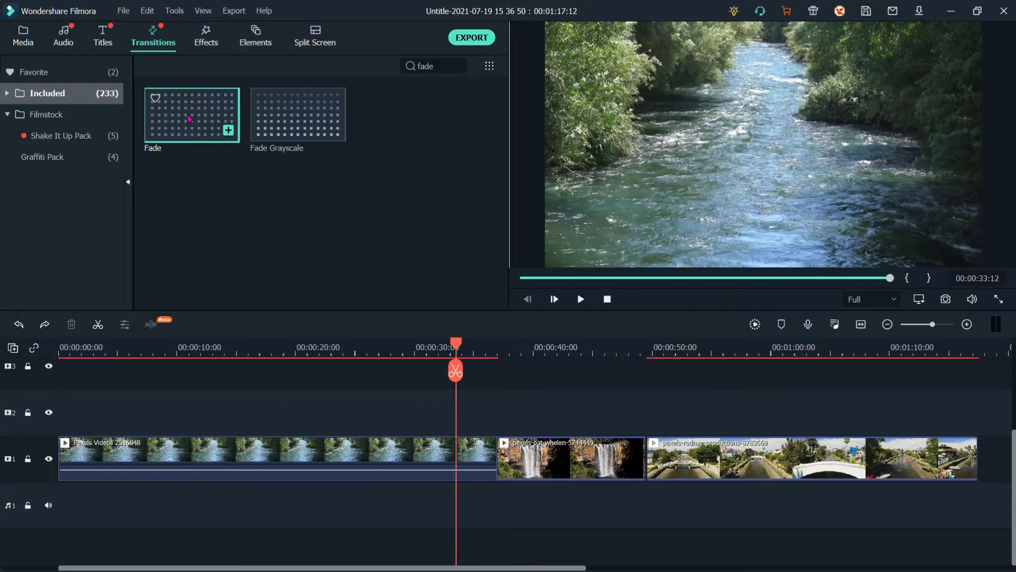
pyautogui.moveTo(189, 119); pyautogui.dragTo(475, 453)
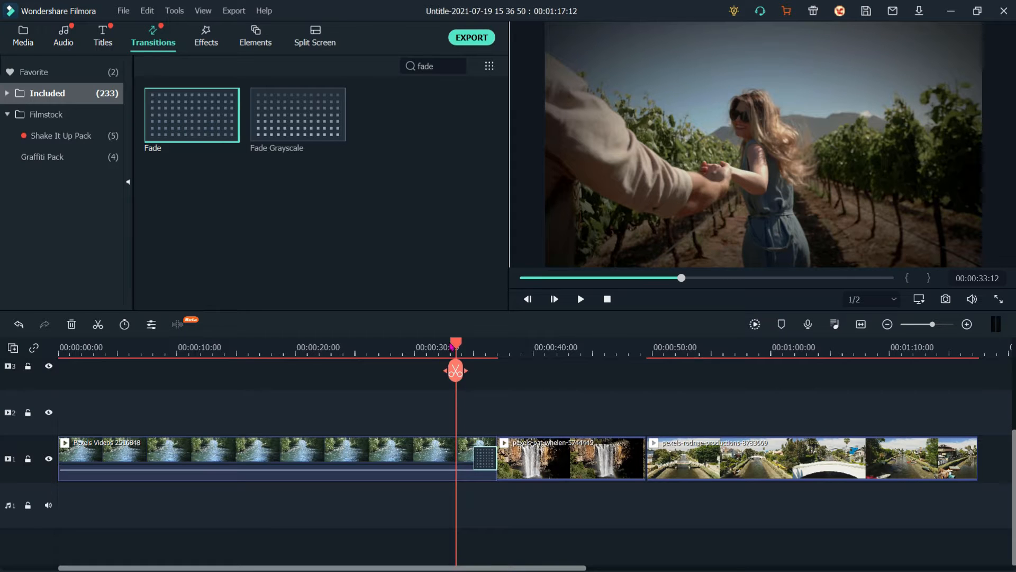
# Step: Play back the fade at the end of the river clip, and undo adding that transition
pyautogui.moveTo(455, 345); pyautogui.dragTo(468, 345)
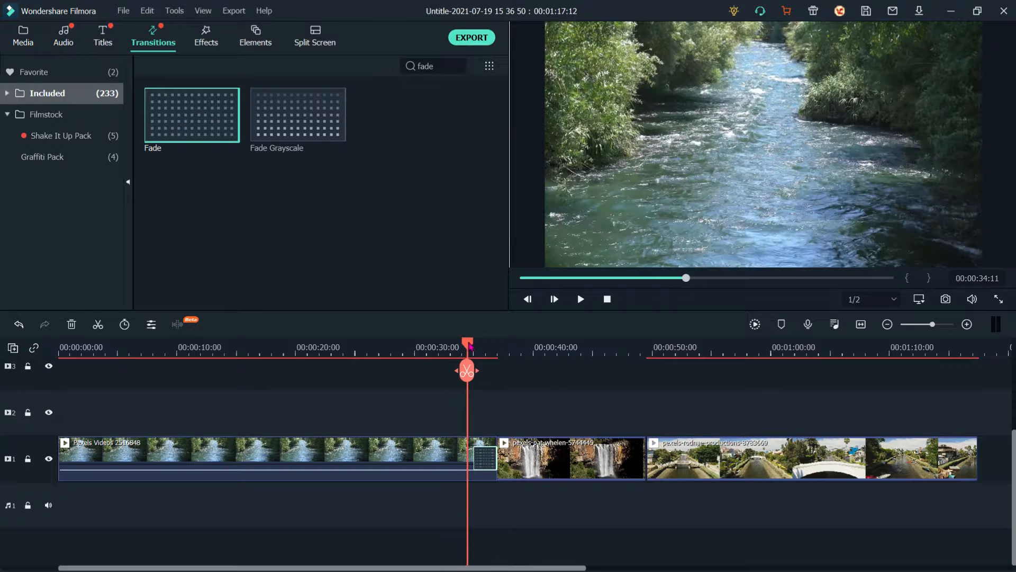
pyautogui.press('space')
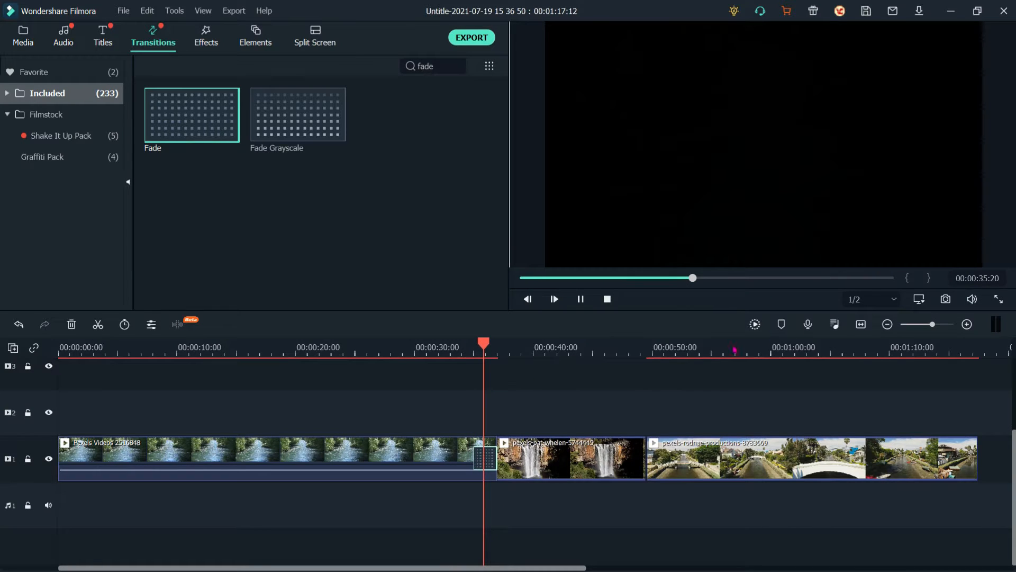
pyautogui.press('space')
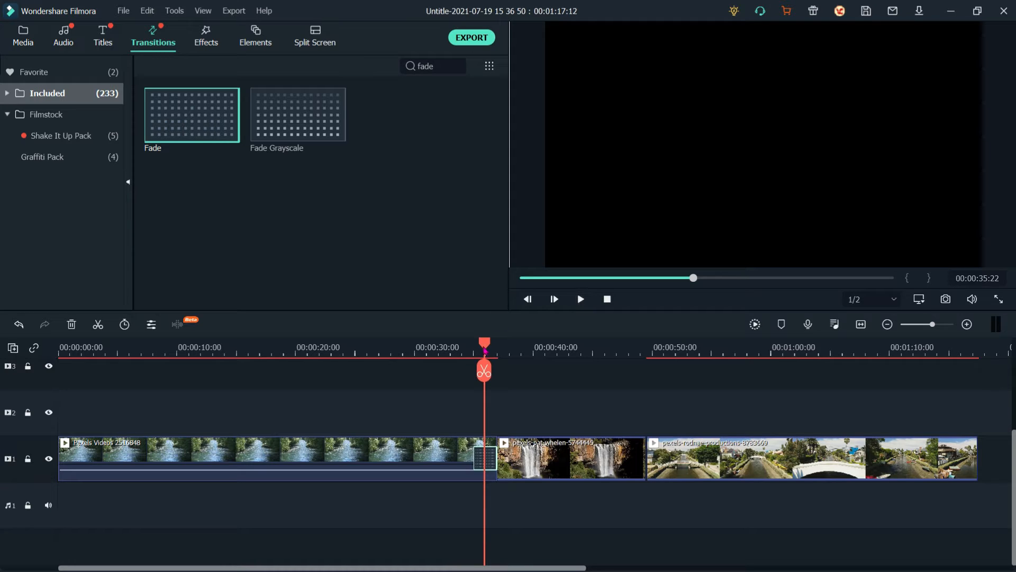
pyautogui.moveTo(486, 347); pyautogui.dragTo(475, 348)
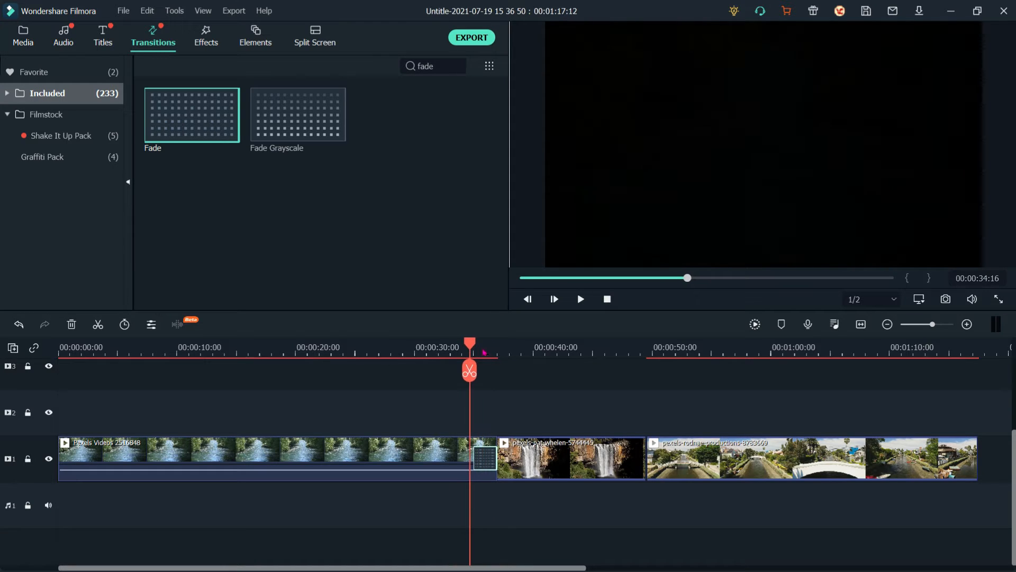
pyautogui.press('space')
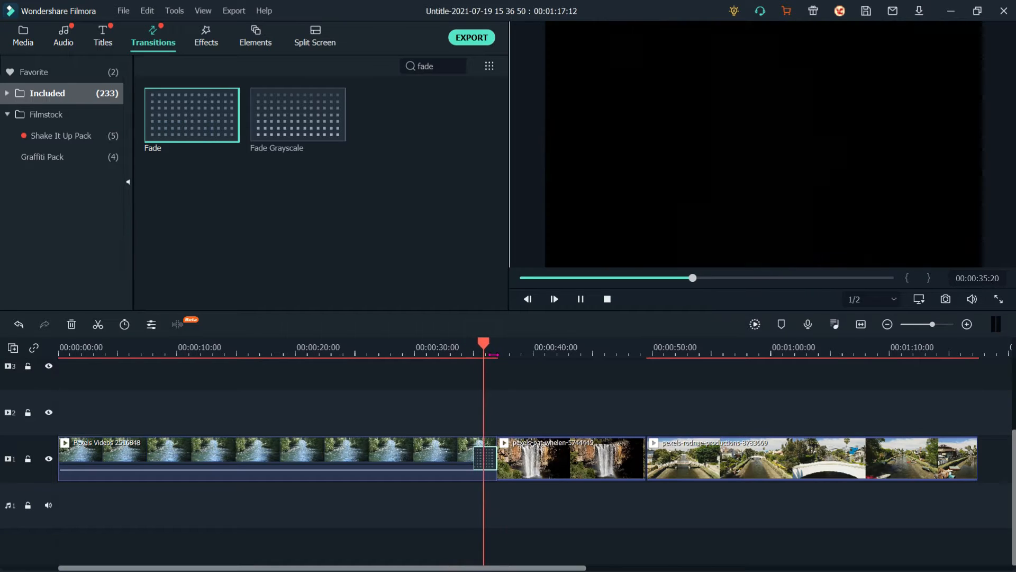
pyautogui.press('space')
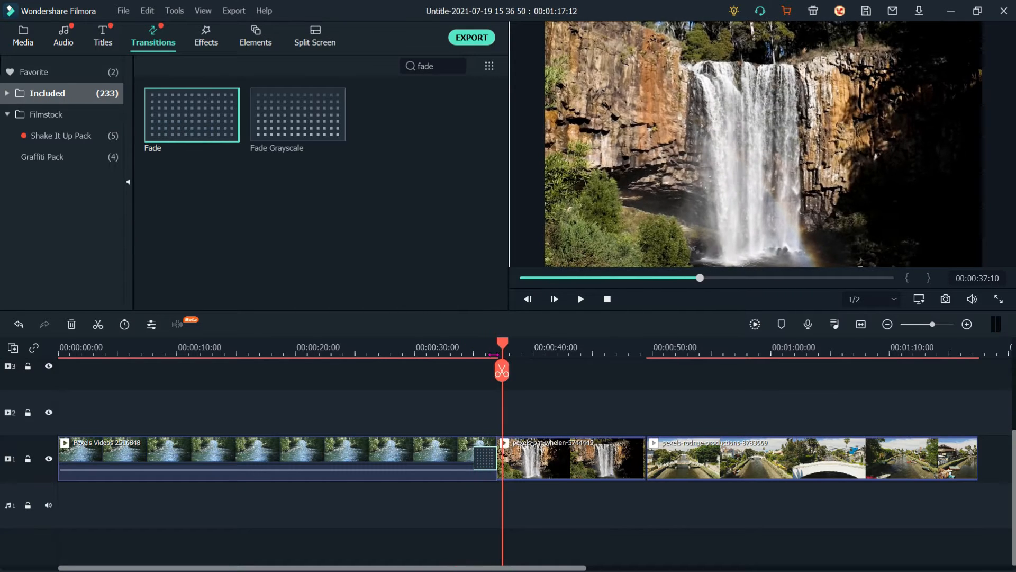
pyautogui.moveTo(504, 348); pyautogui.dragTo(510, 354)
pyautogui.hotkey('ctrl', 'z')
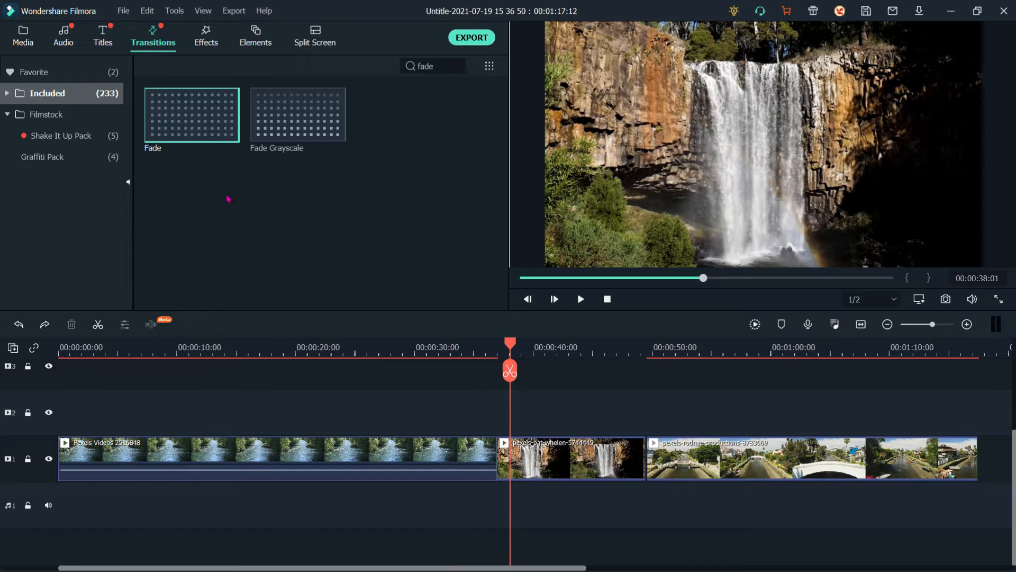
# Step: Place the Fade transition across the cut between the river and waterfall clips and play it back
pyautogui.moveTo(199, 116); pyautogui.dragTo(494, 463)
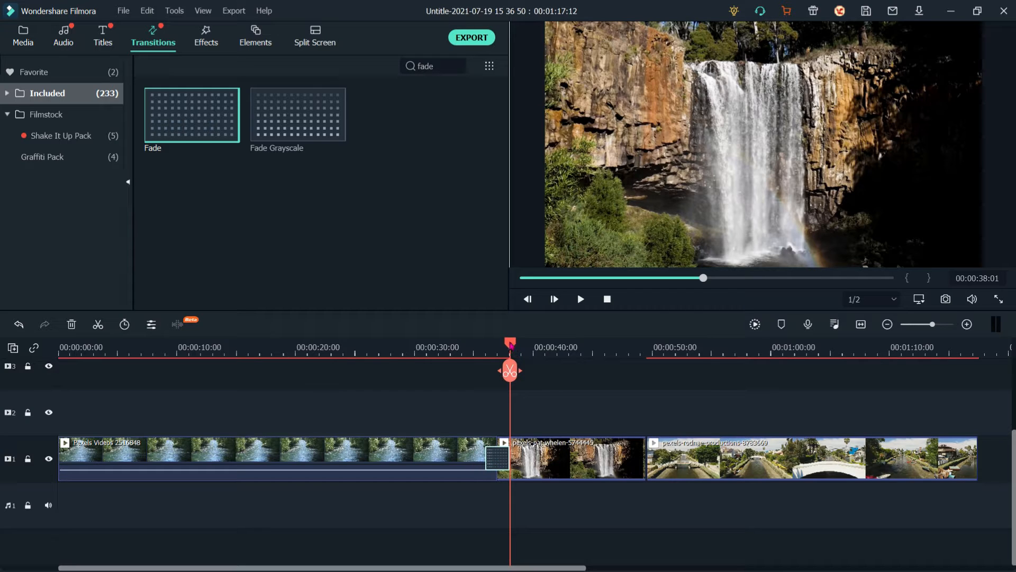
pyautogui.moveTo(511, 344); pyautogui.dragTo(477, 344)
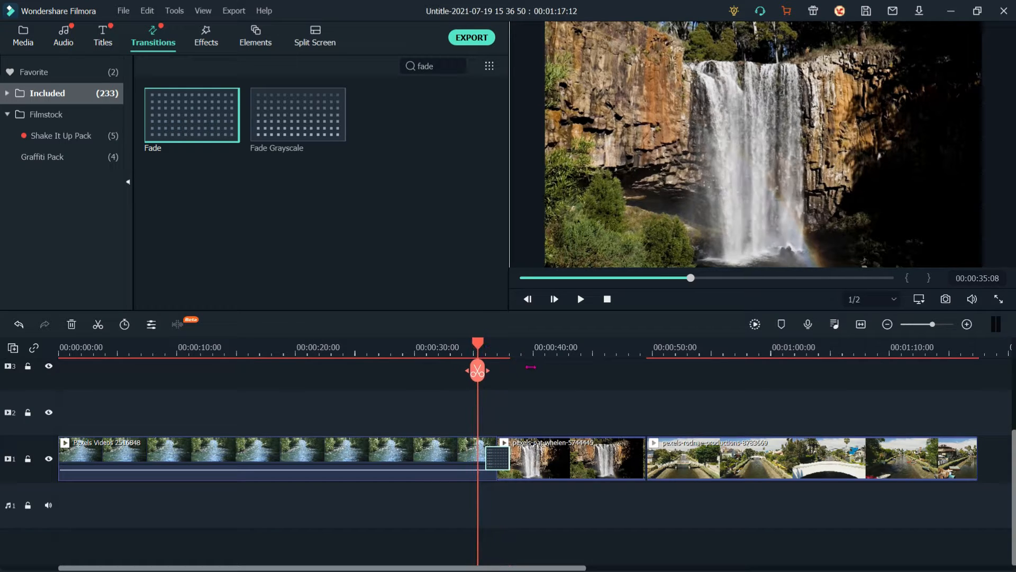
pyautogui.press('space')
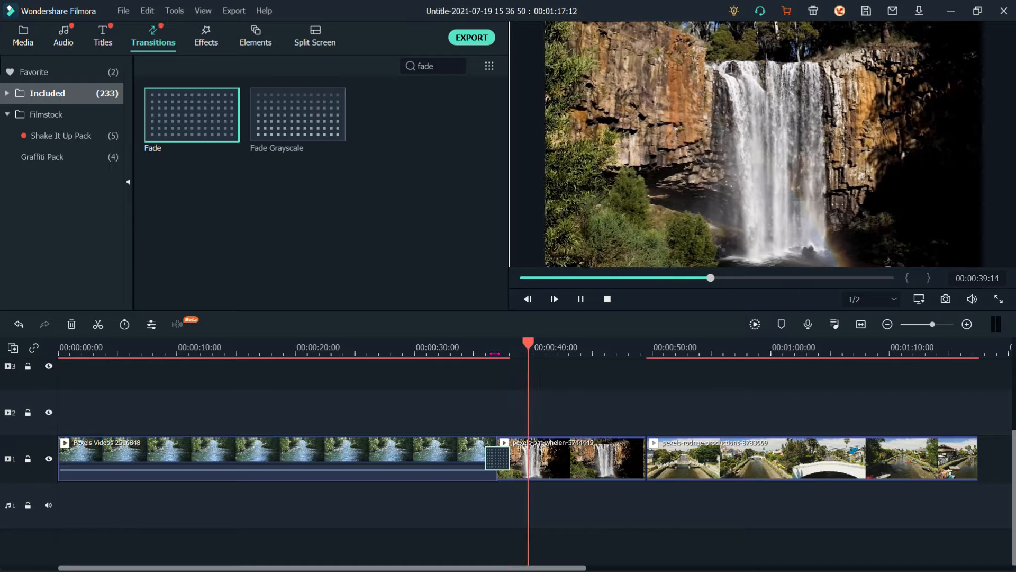
pyautogui.moveTo(540, 347); pyautogui.dragTo(485, 361)
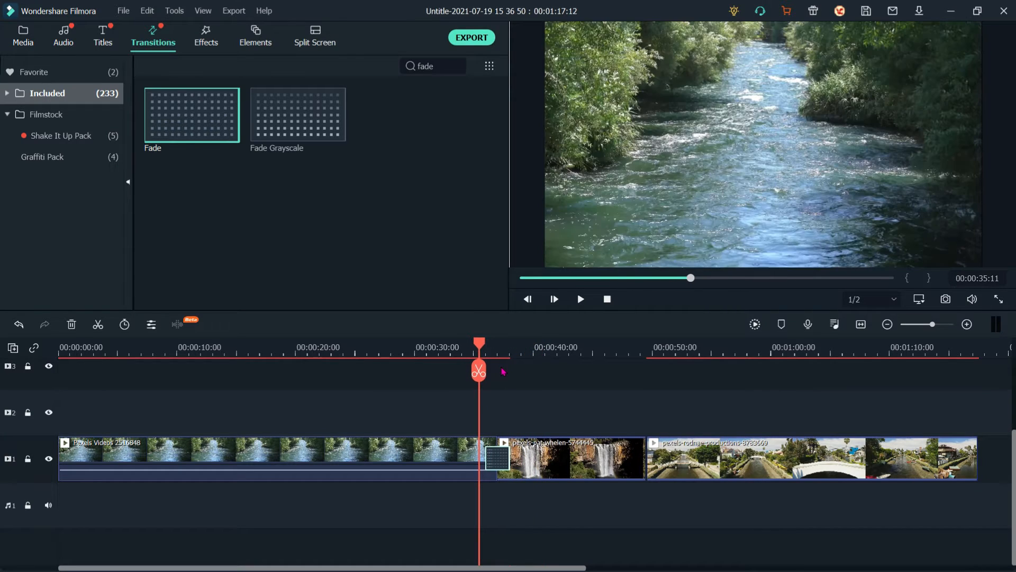
pyautogui.press('space')
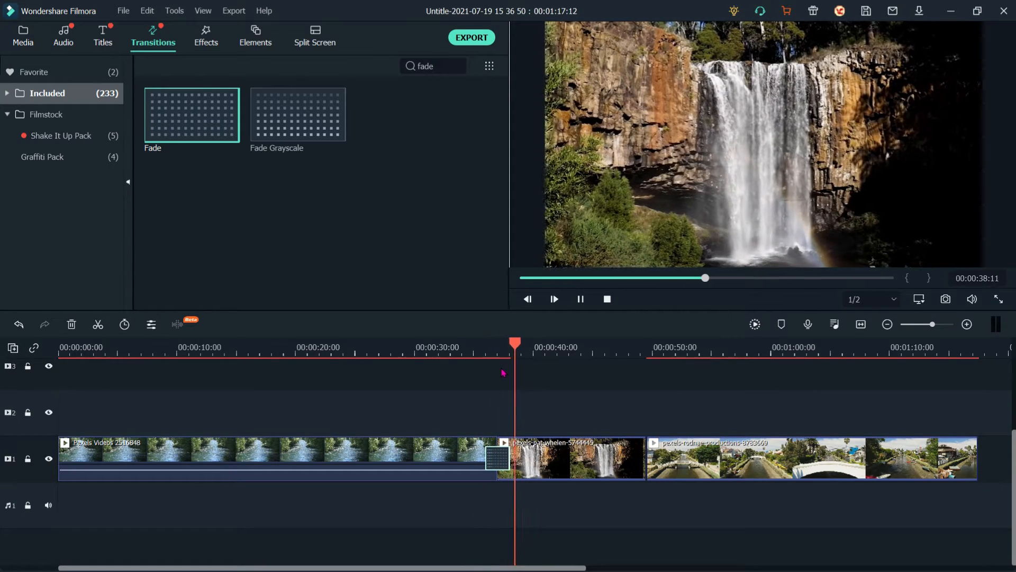
pyautogui.press('space')
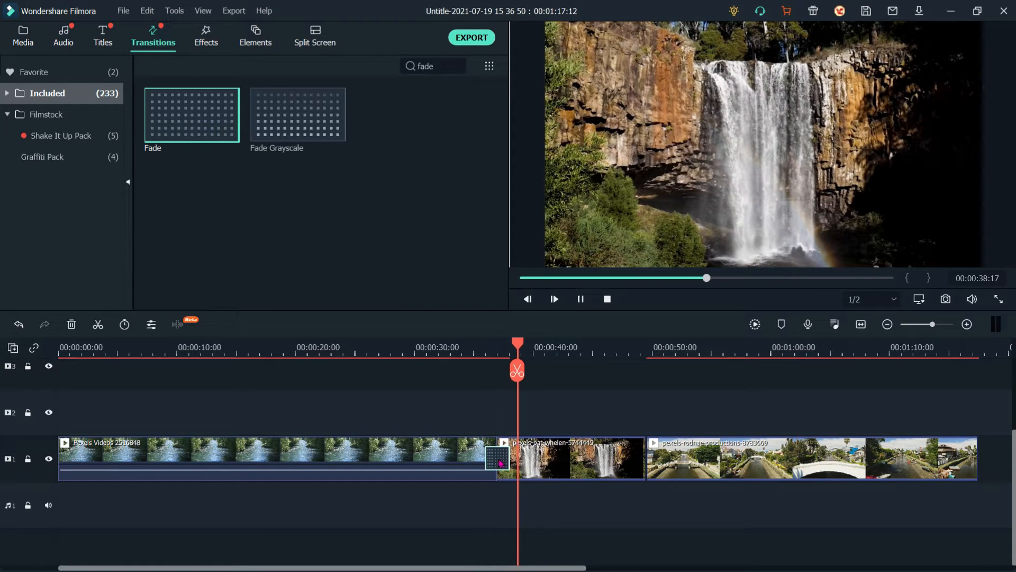
# Step: Lengthen the Fade between the river and waterfall clips to about 6 seconds and play it back
pyautogui.moveTo(485, 454); pyautogui.dragTo(463, 454)
pyautogui.moveTo(540, 371); pyautogui.dragTo(427, 370)
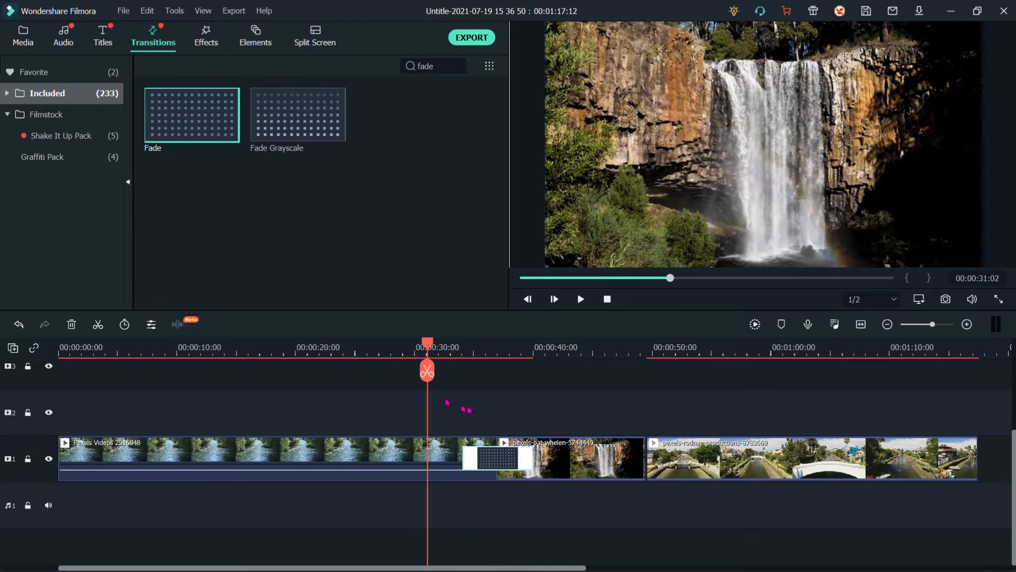
pyautogui.press('space')
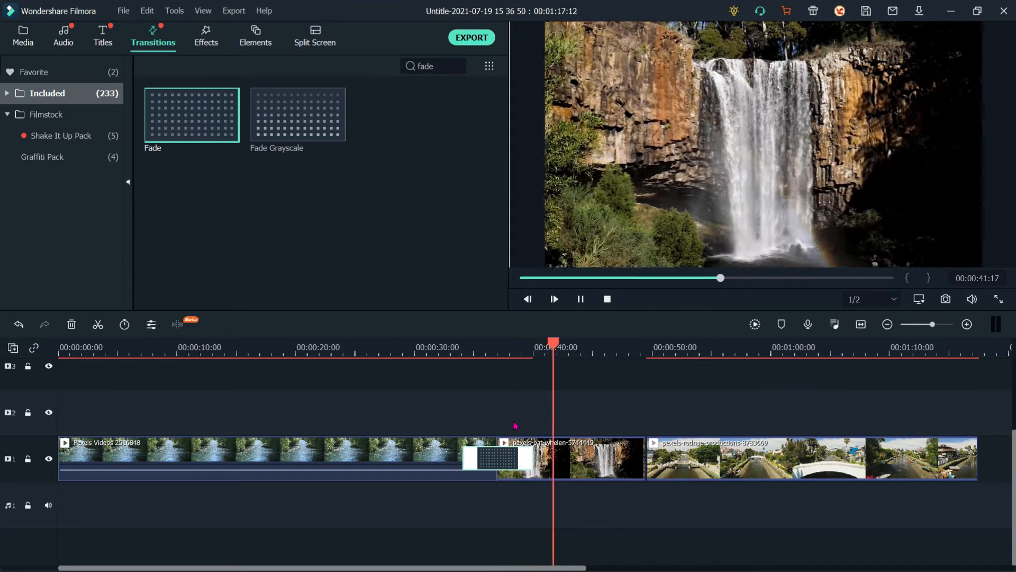
pyautogui.press('space')
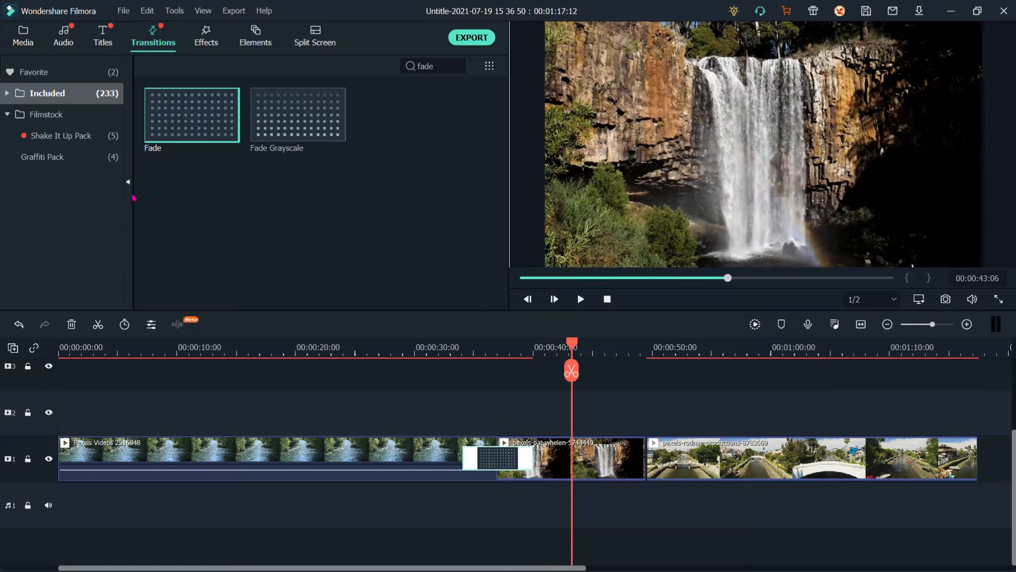
# Step: Add Fade transitions to the start of the river clip, the end of the waterfall clip and the end of the last clip
pyautogui.moveTo(153, 98); pyautogui.dragTo(67, 455)
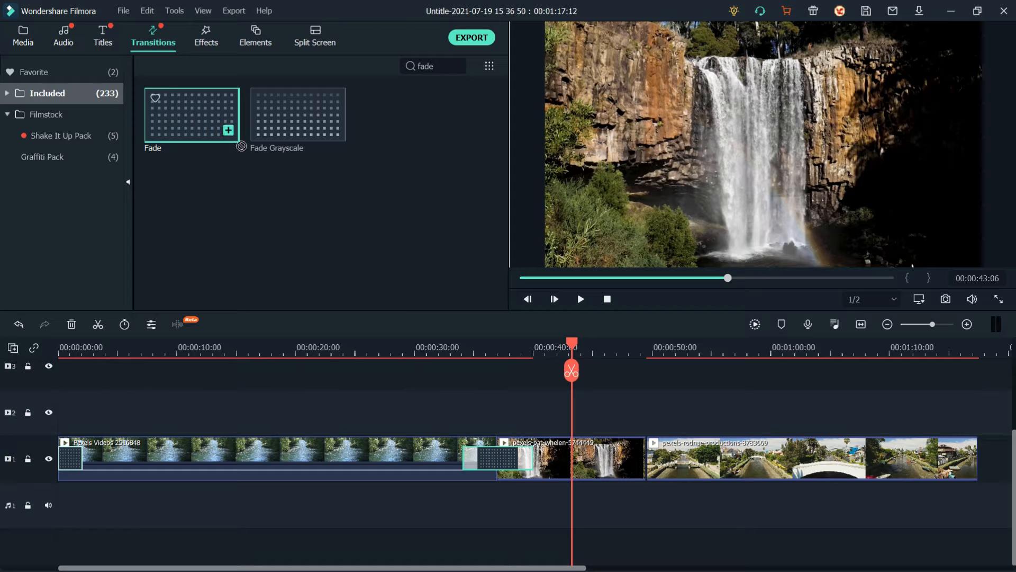
pyautogui.click(228, 130)
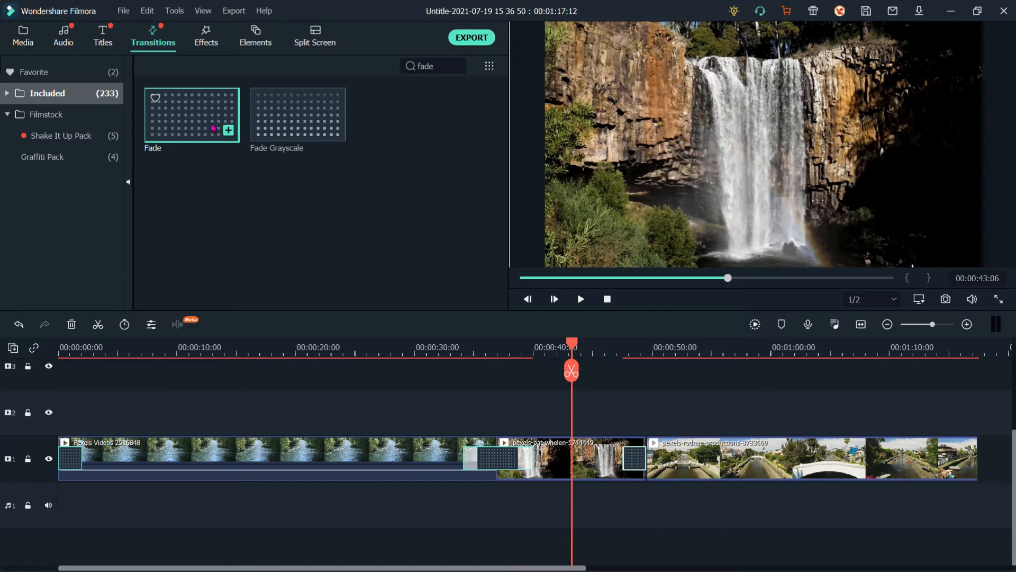
pyautogui.moveTo(212, 126); pyautogui.dragTo(951, 469)
# Step: Play the sequence with its fades from the beginning in full screen, and return to the editing view
pyautogui.scroll(-2, 419, 451)
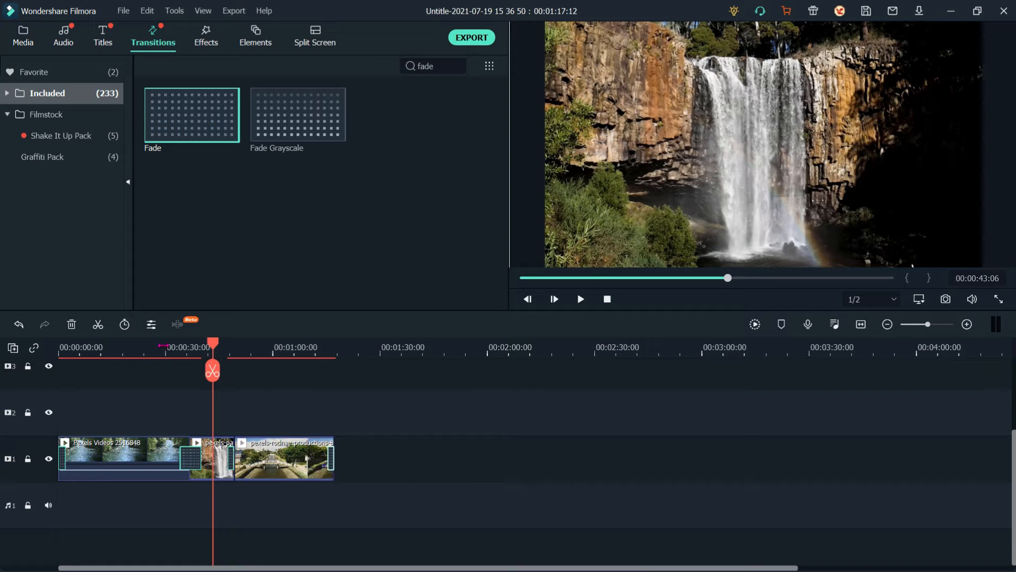
pyautogui.moveTo(213, 343); pyautogui.dragTo(55, 380)
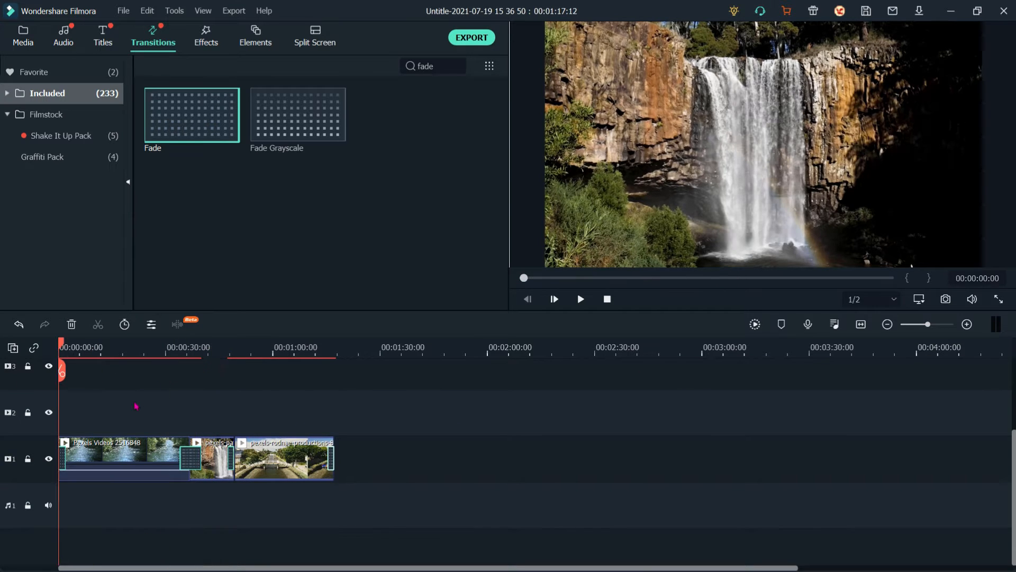
pyautogui.click(998, 299)
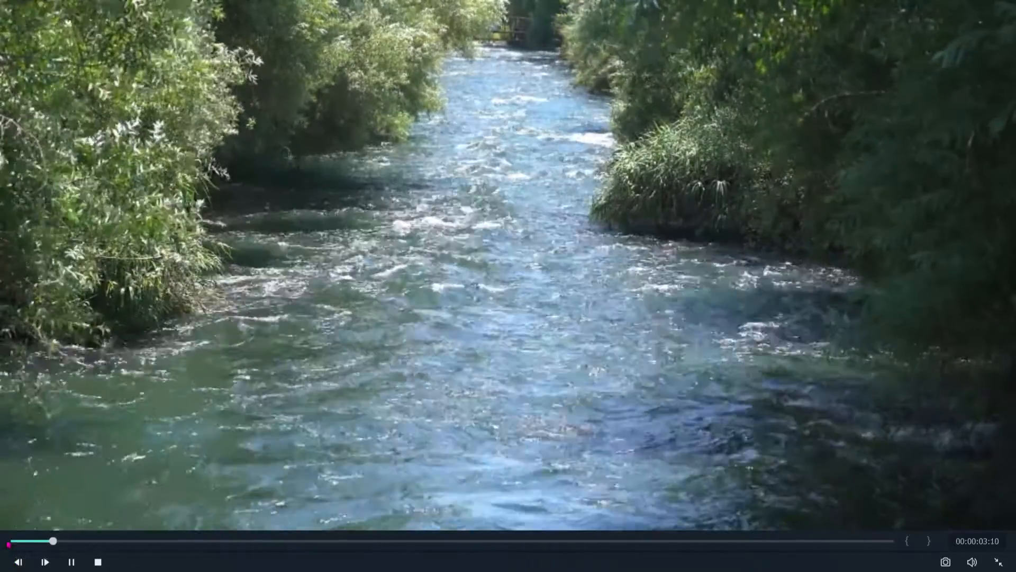
pyautogui.click(13, 542)
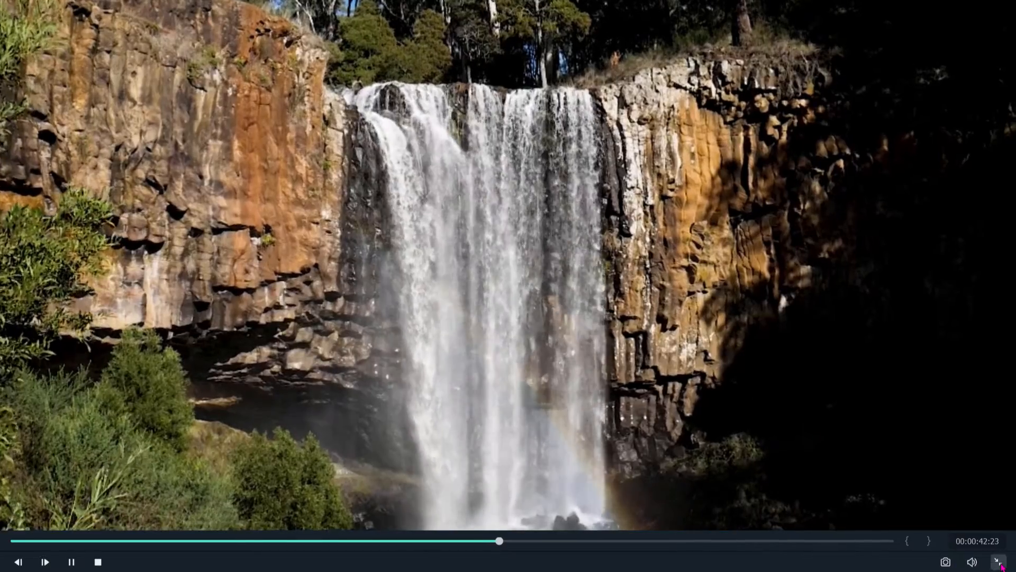
pyautogui.click(999, 562)
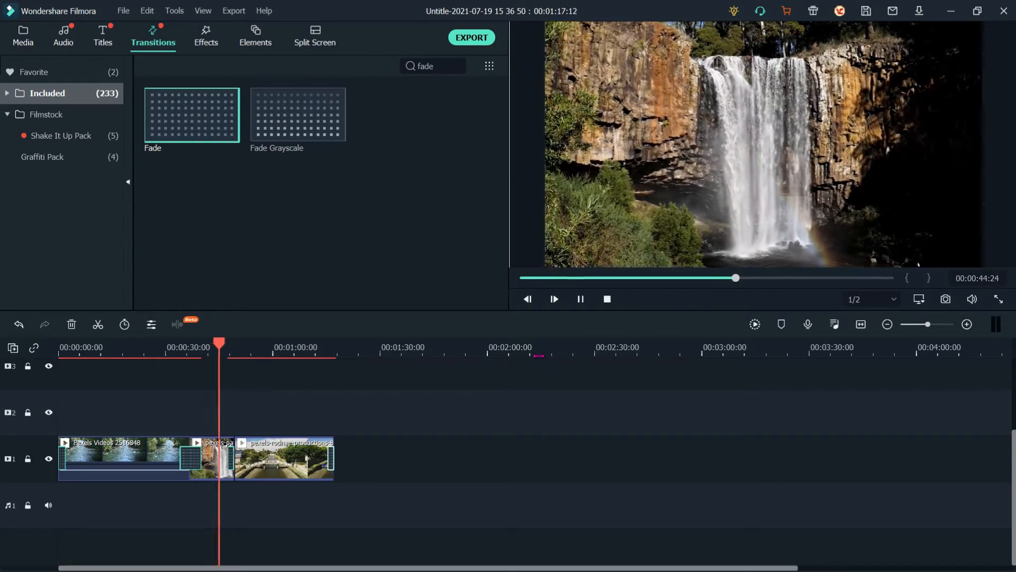